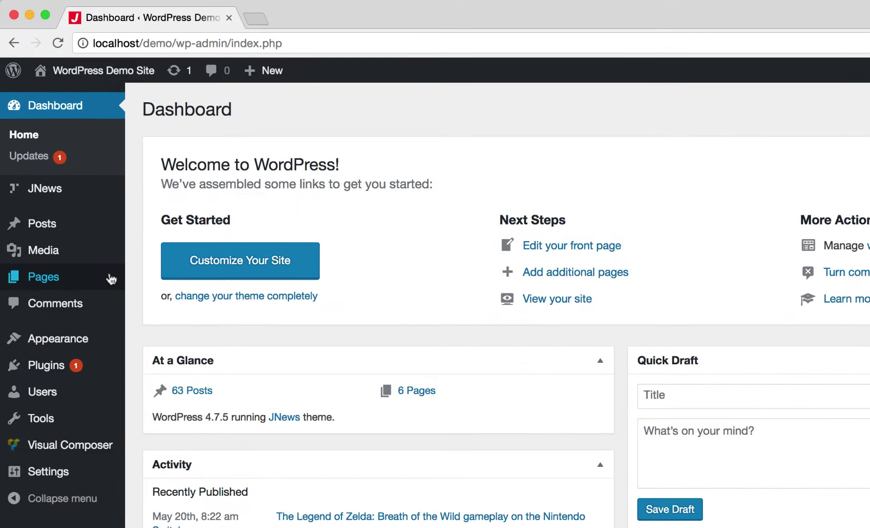
Step: Add a new page titled 'Sample Page' and assign it the Landing Page template
mouse_move(88, 220)
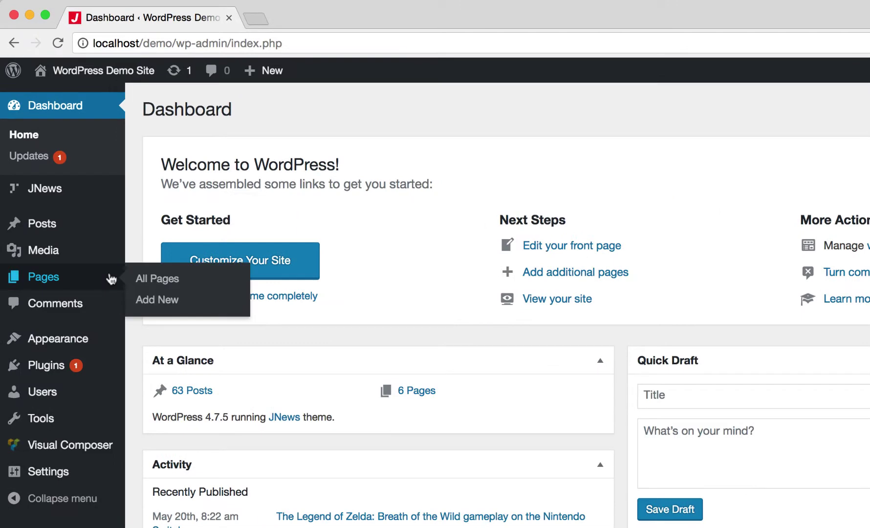
click(190, 305)
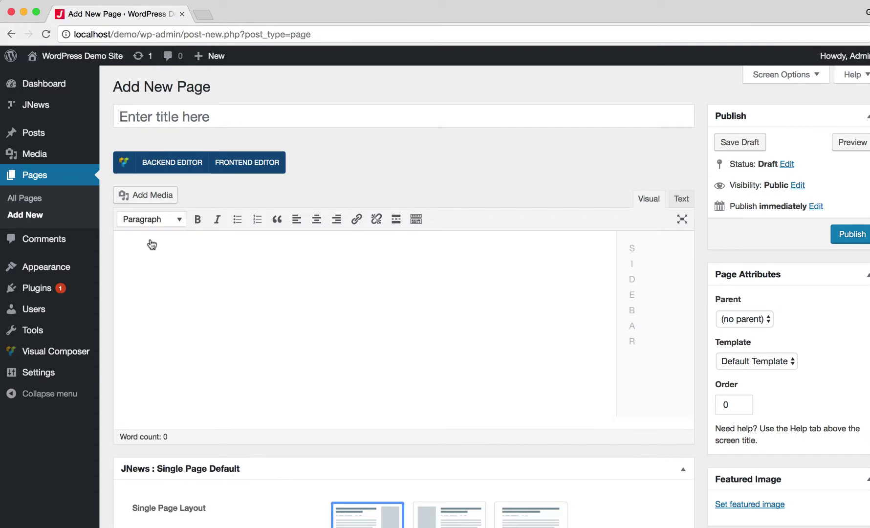
text(Sample Page)
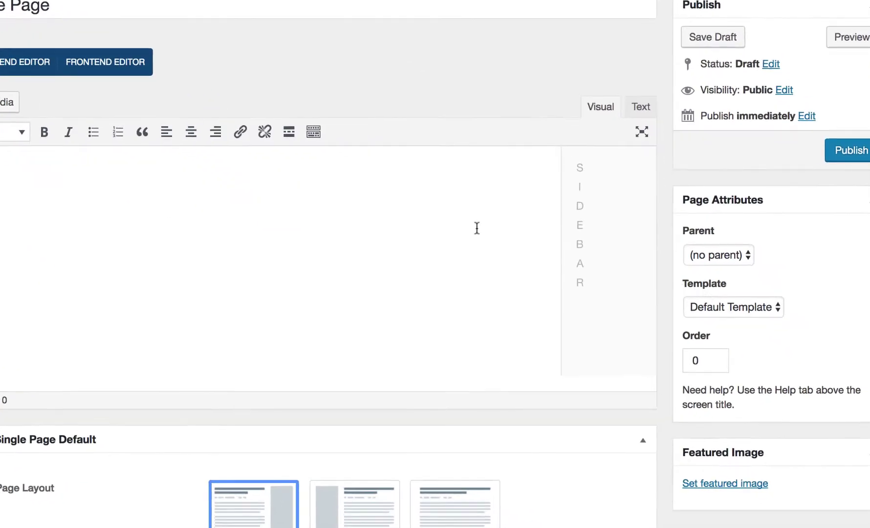
click(754, 360)
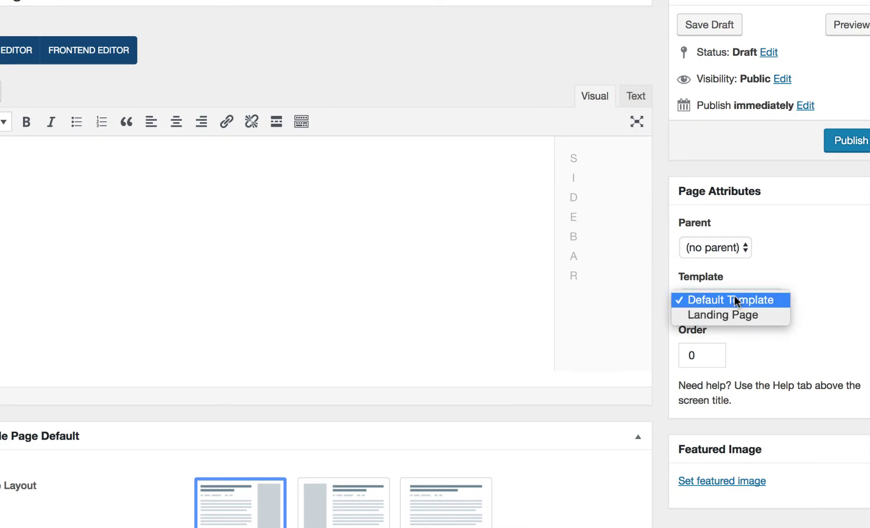
click(764, 313)
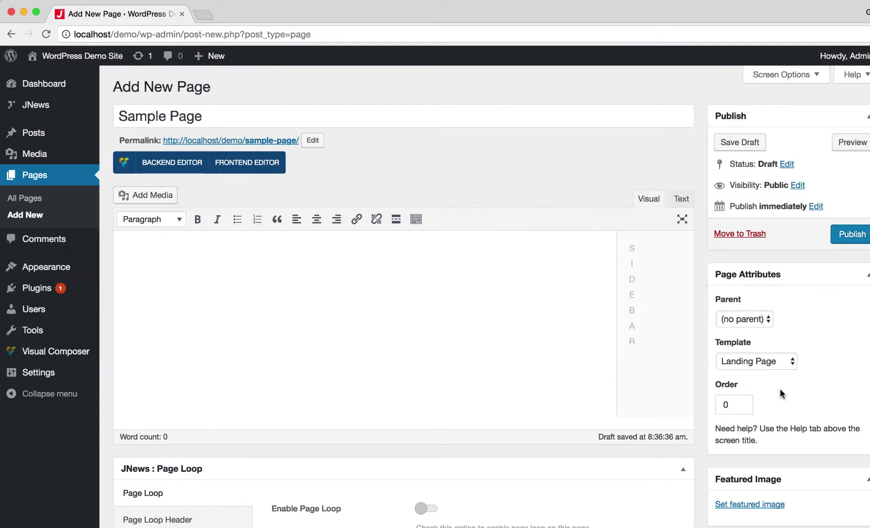
scroll(700, 439, down, 3)
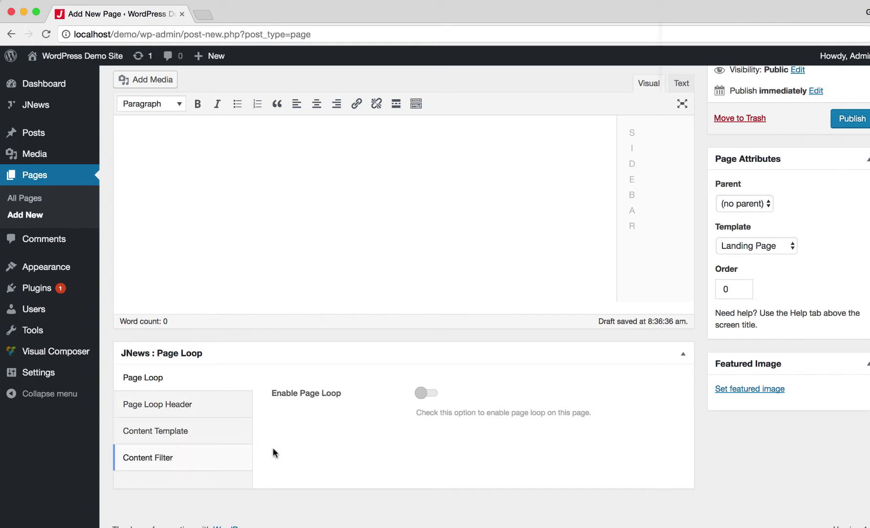
Step: Enable the JNews page loop and give its header the first title 'Latest Post' with Style 6
click(425, 393)
click(239, 404)
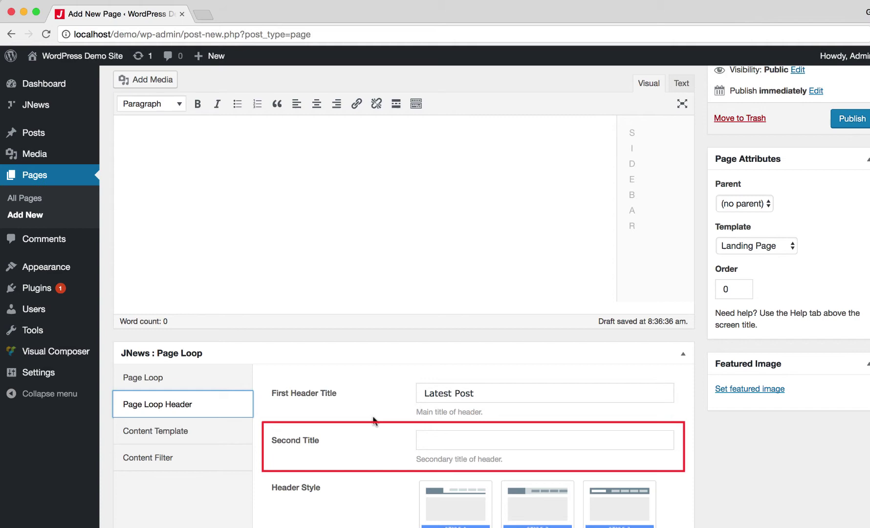
scroll(372, 417, down, 10)
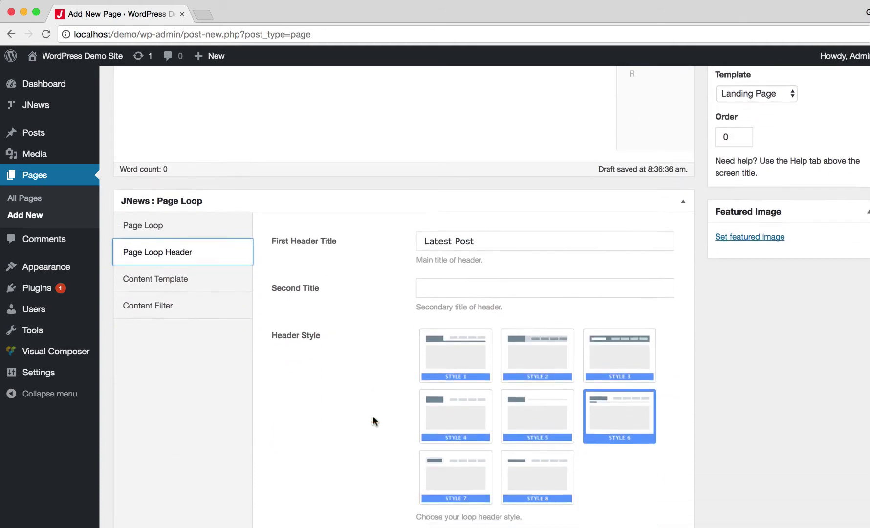
scroll(373, 415, down, 3)
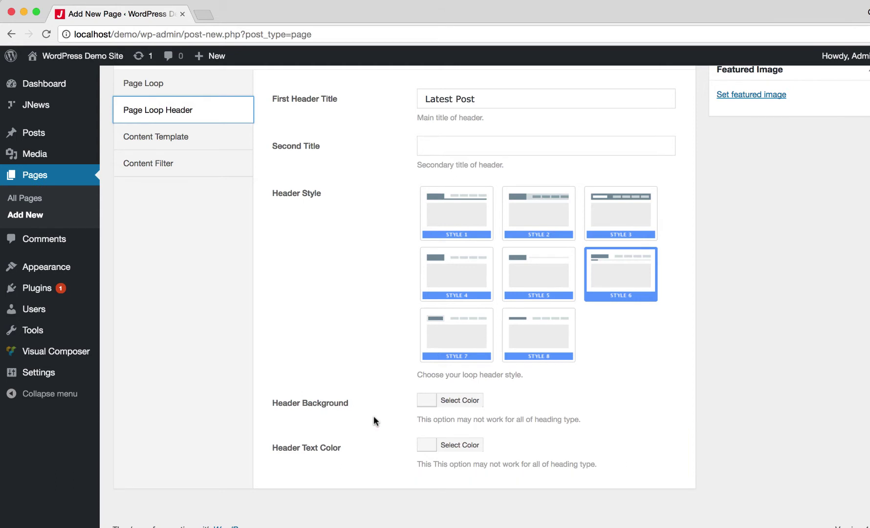
Step: Review the Content Template options: right-sidebar layout, Default Sidebar, Module 3, excerpt length 20
click(218, 133)
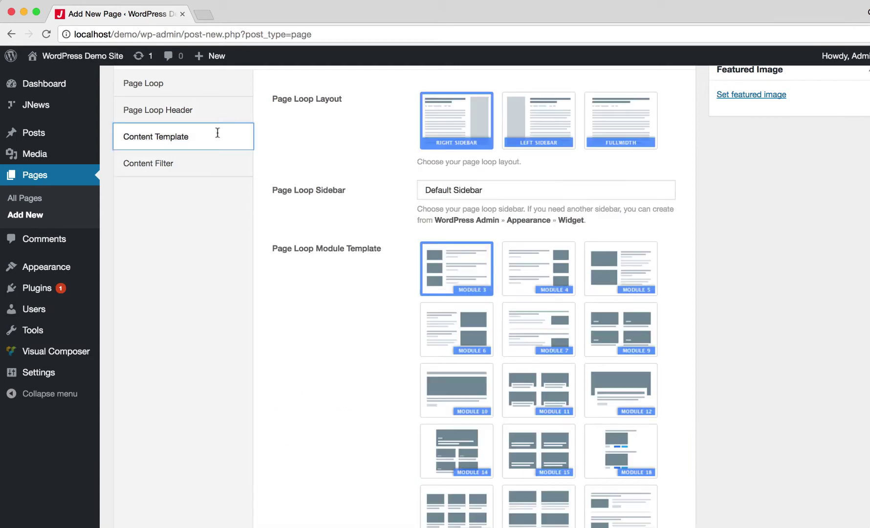
scroll(301, 156, up, 3)
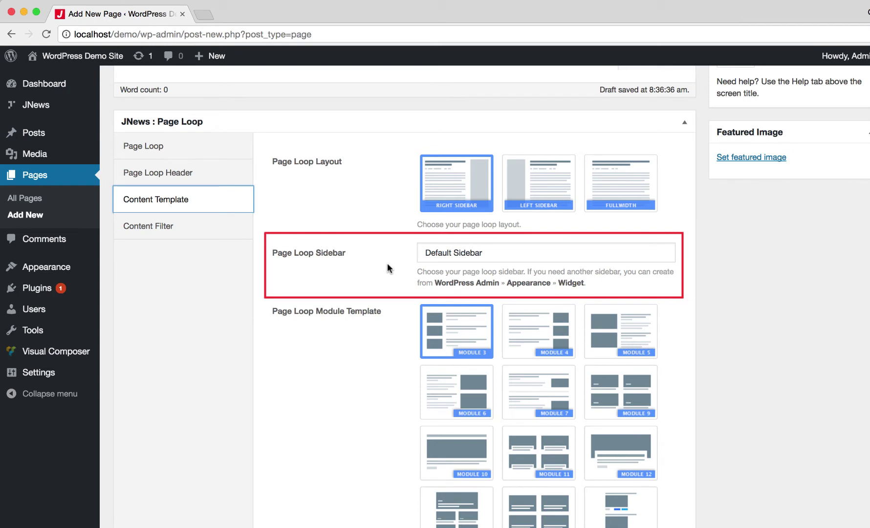
scroll(388, 264, down, 5)
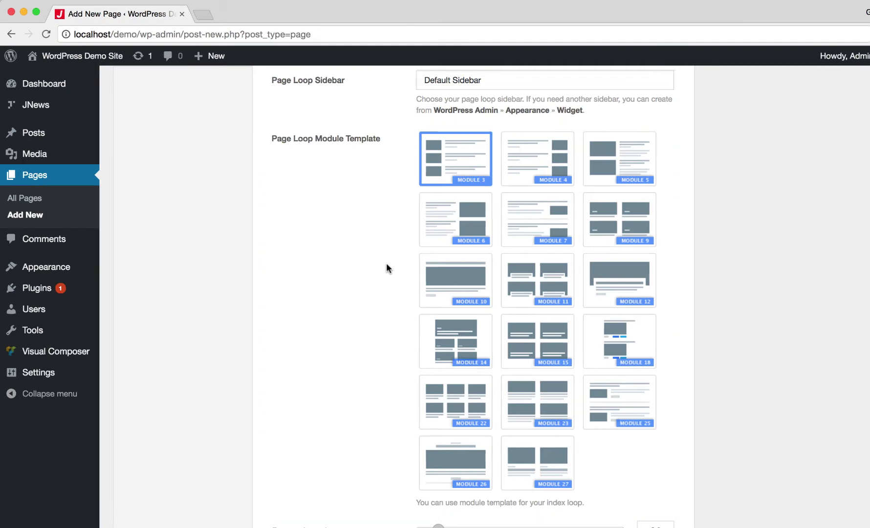
scroll(387, 268, down, 5)
scroll(387, 265, down, 2)
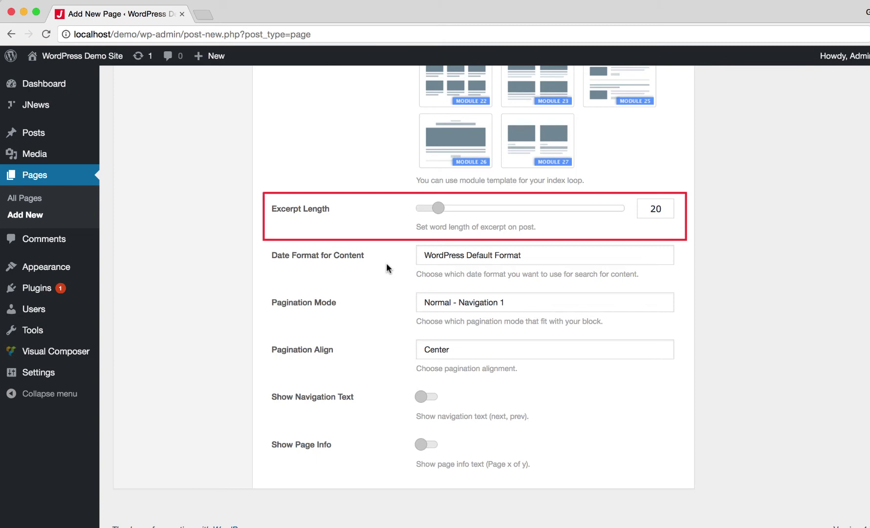
Step: Keep default date format, Normal - Navigation 1 and centred pagination; turn on navigation text and page info
click(525, 254)
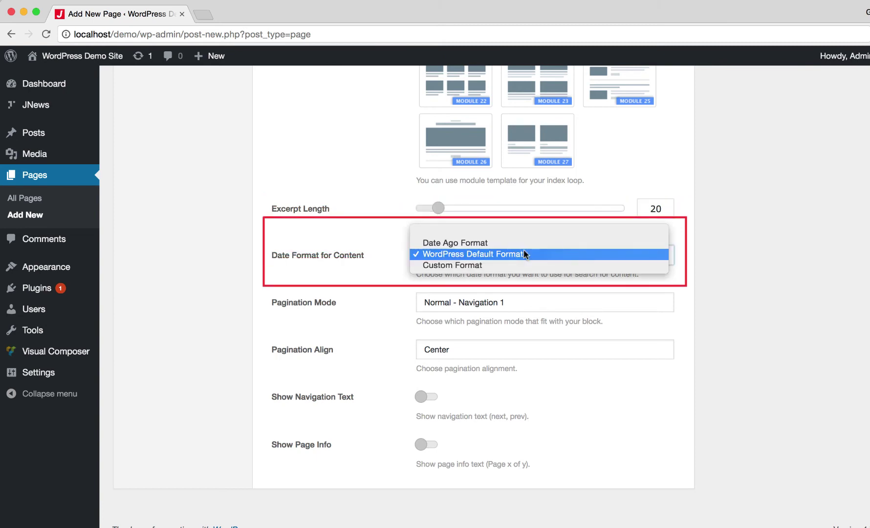
click(539, 301)
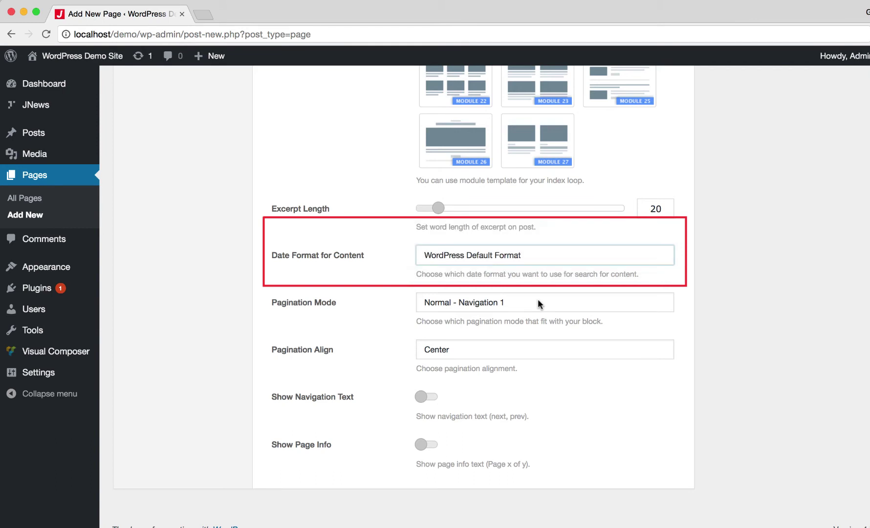
click(538, 301)
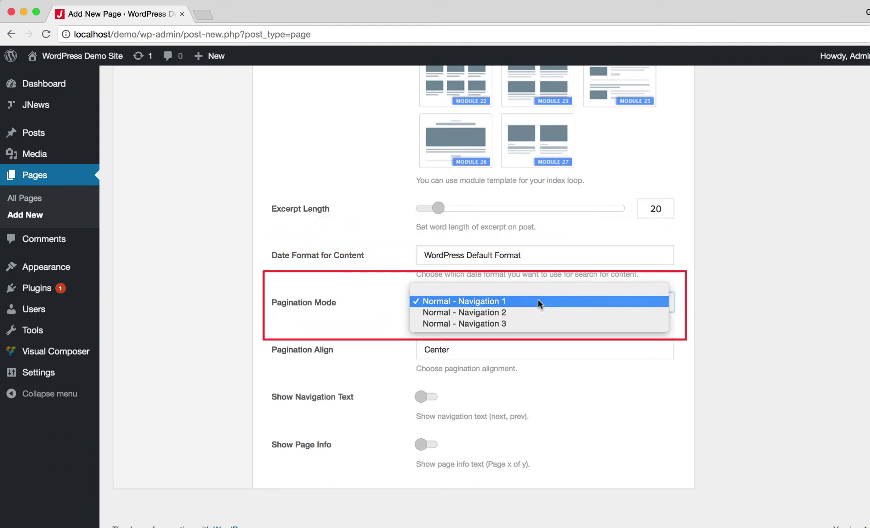
click(538, 301)
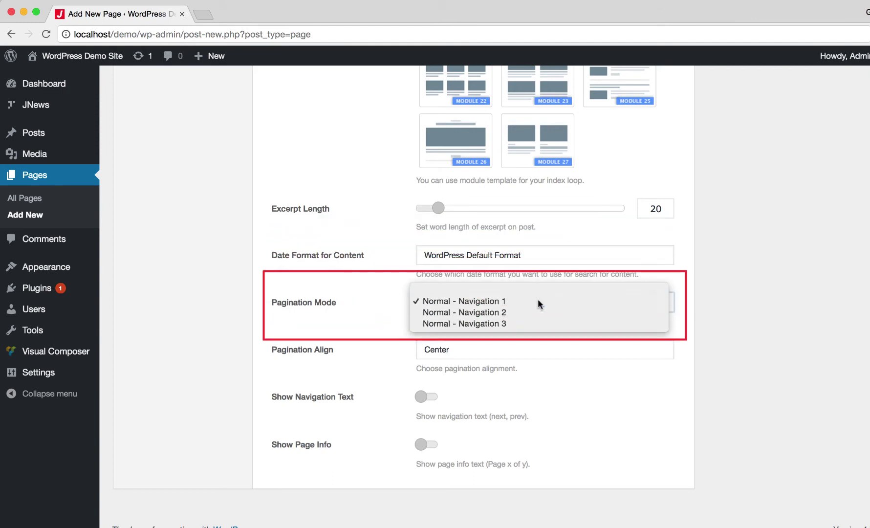
click(539, 350)
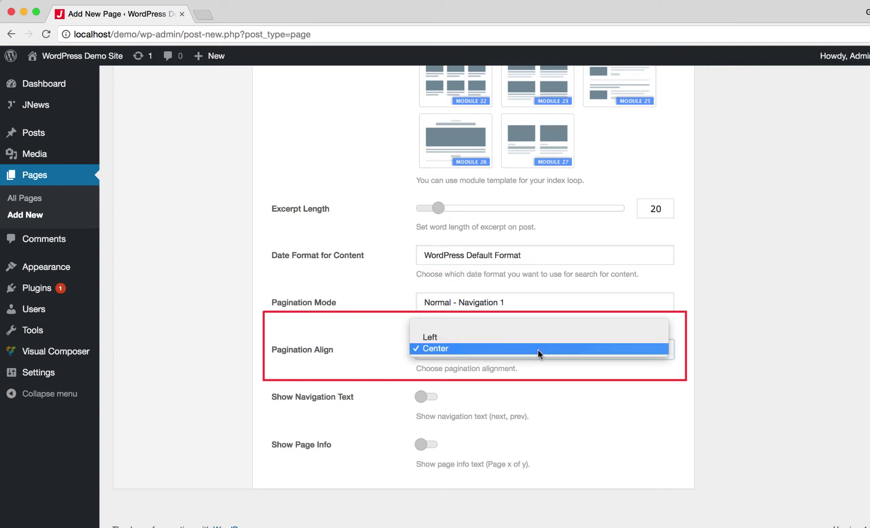
click(551, 396)
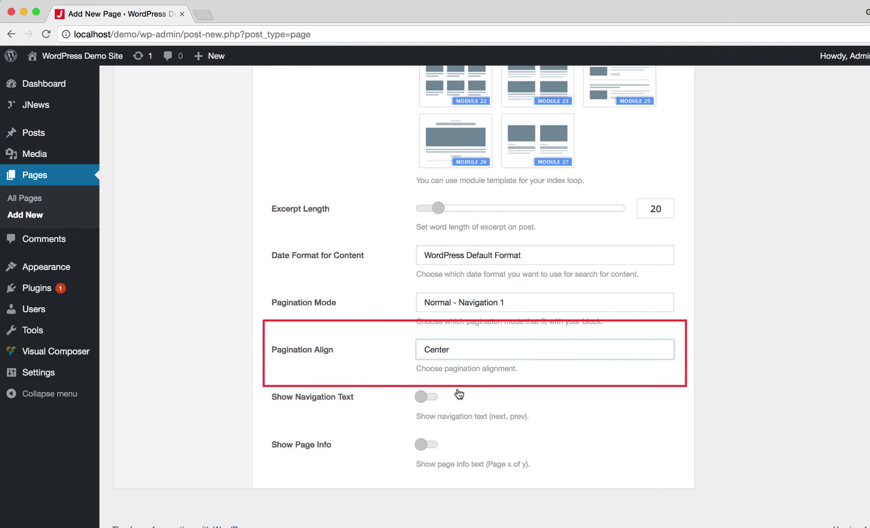
click(433, 398)
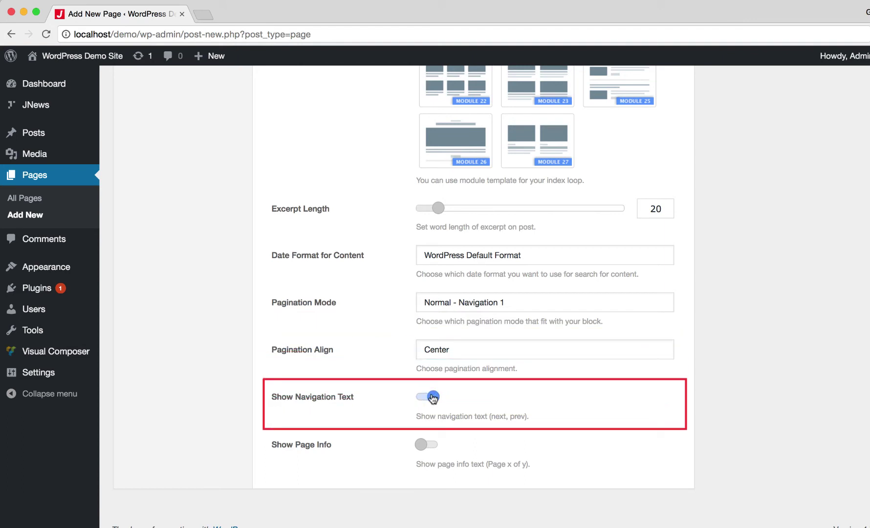
click(432, 444)
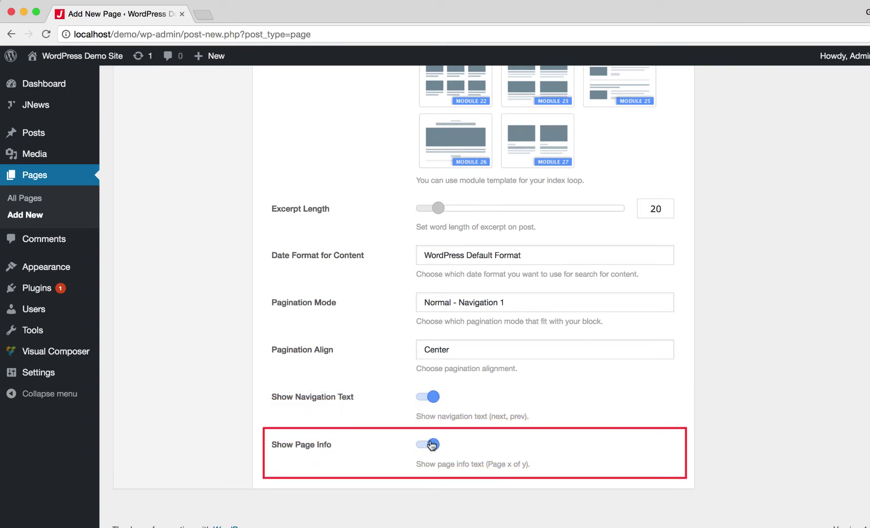
scroll(382, 398, up, 10)
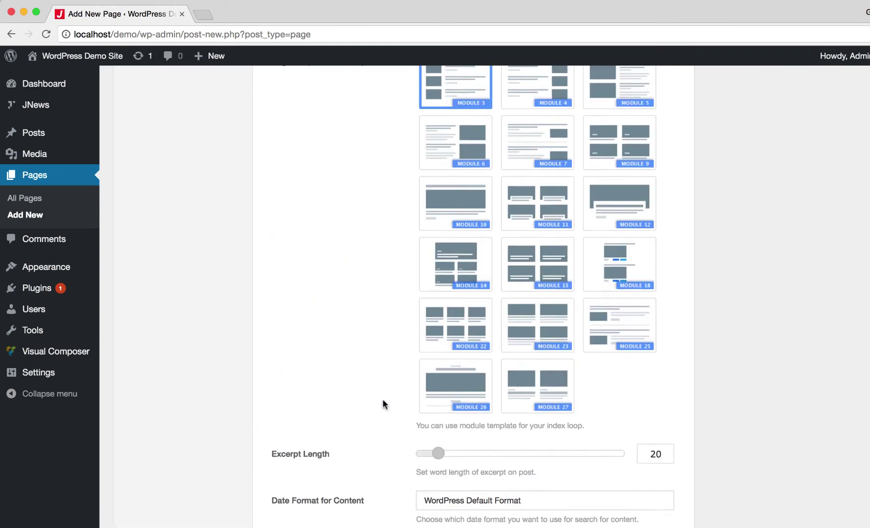
click(219, 232)
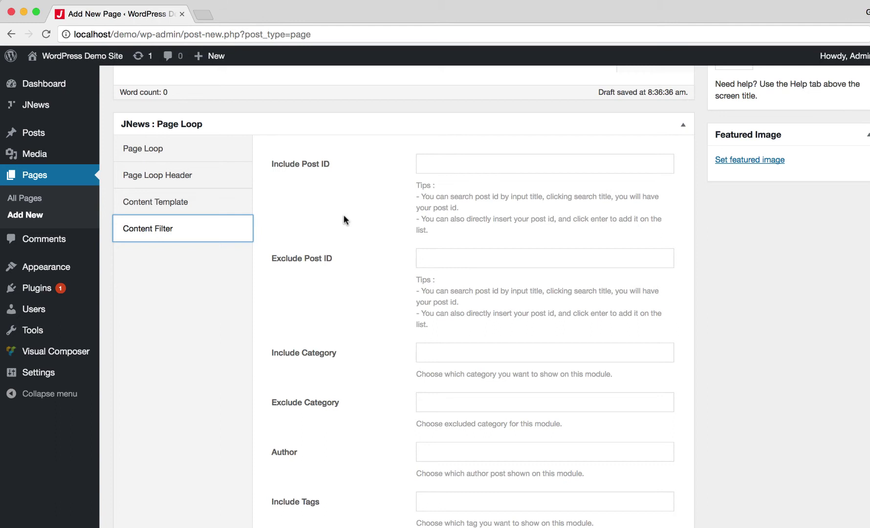
click(457, 163)
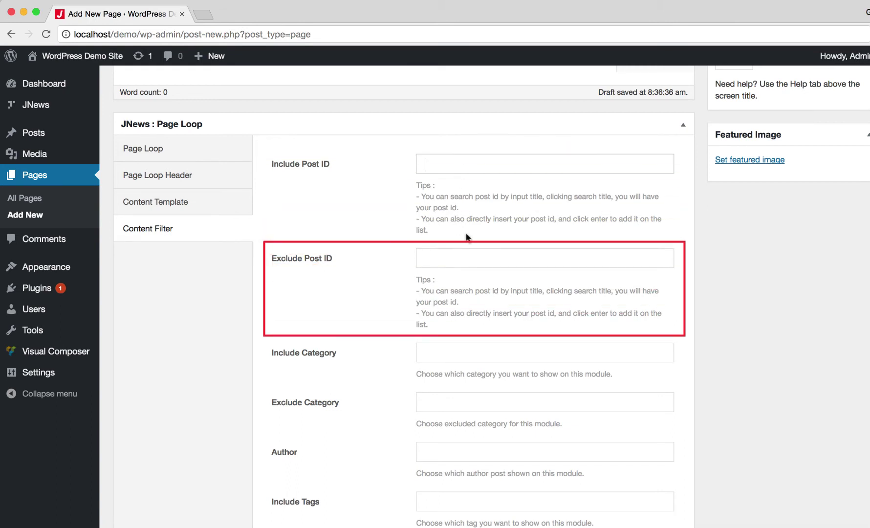
click(479, 256)
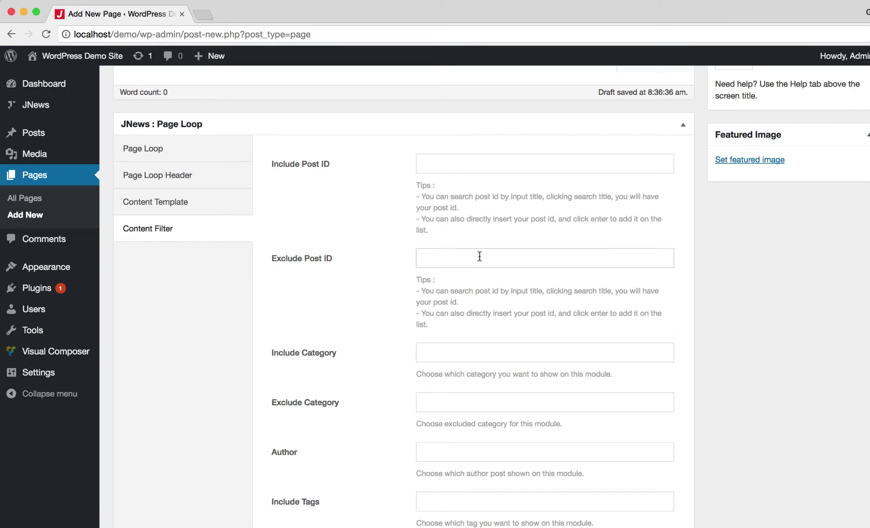
click(483, 351)
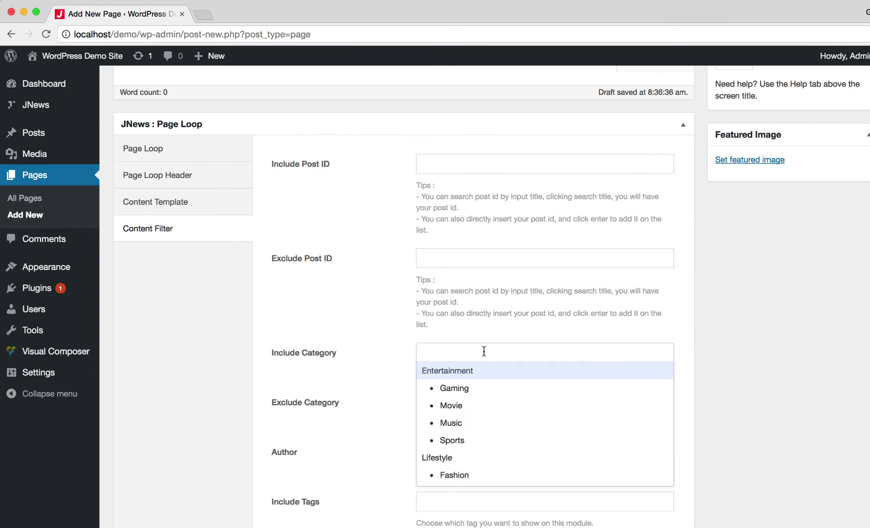
click(503, 330)
scroll(503, 330, down, 2)
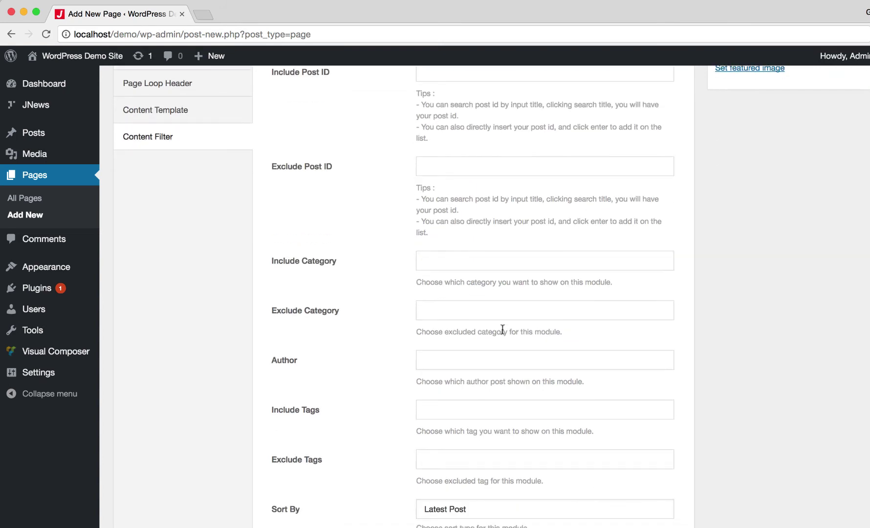
click(503, 300)
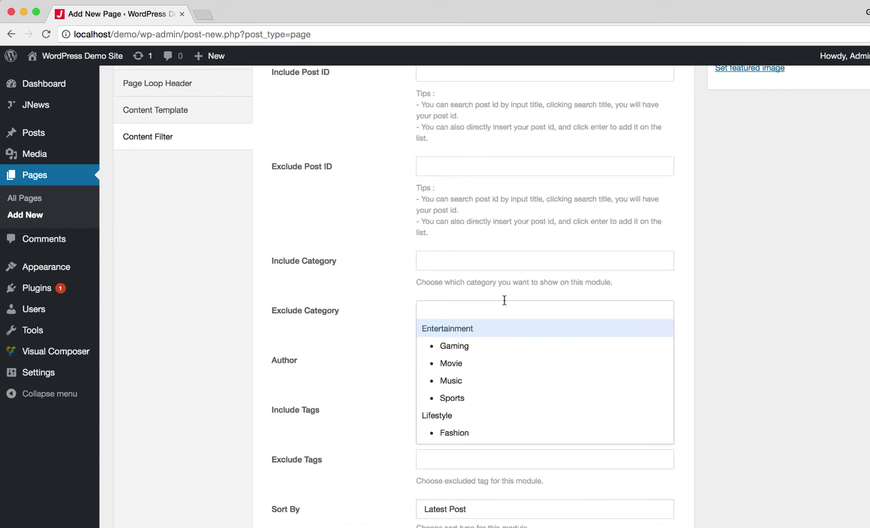
click(504, 296)
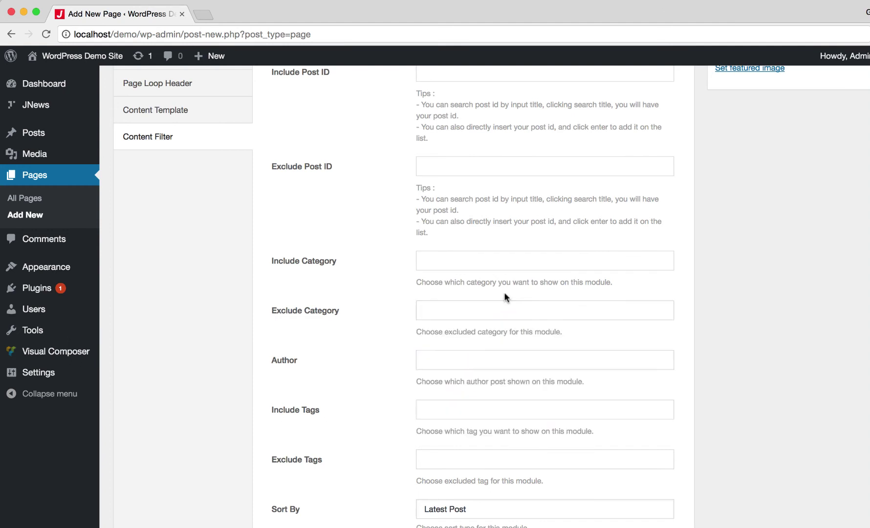
click(513, 357)
click(565, 338)
click(551, 405)
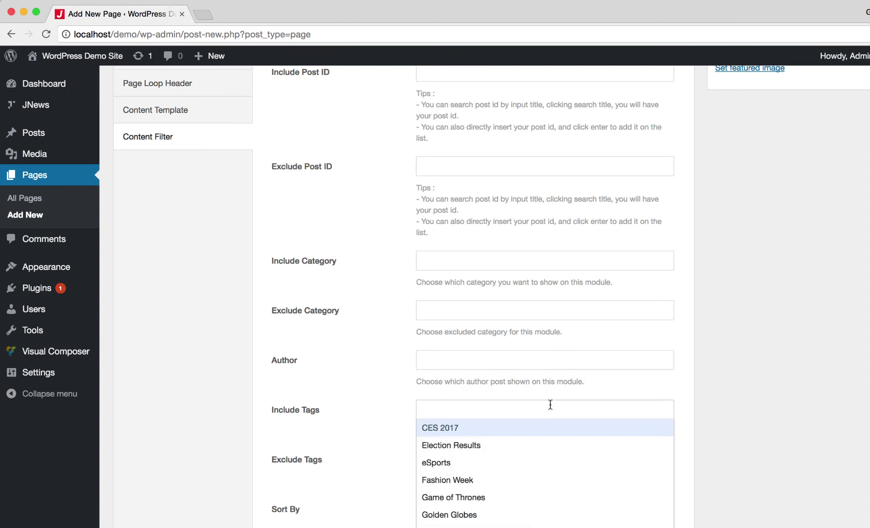
scroll(690, 424, down, 3)
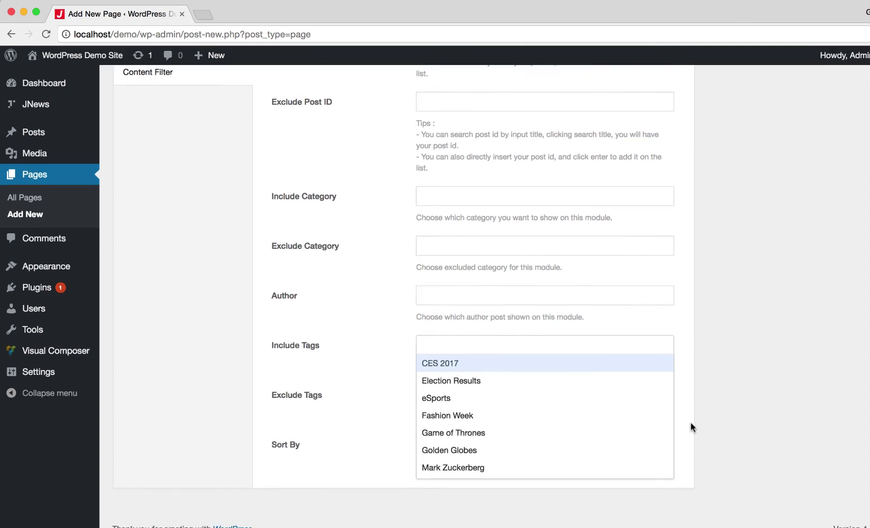
click(690, 422)
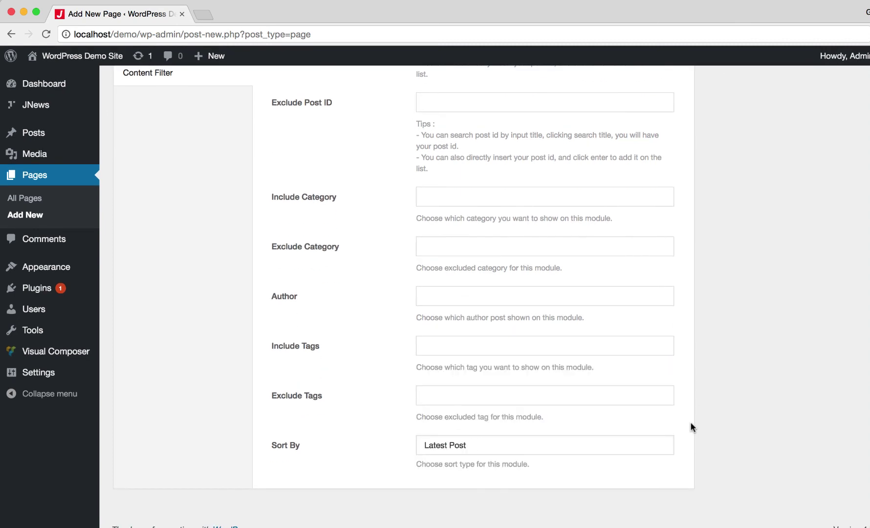
click(648, 388)
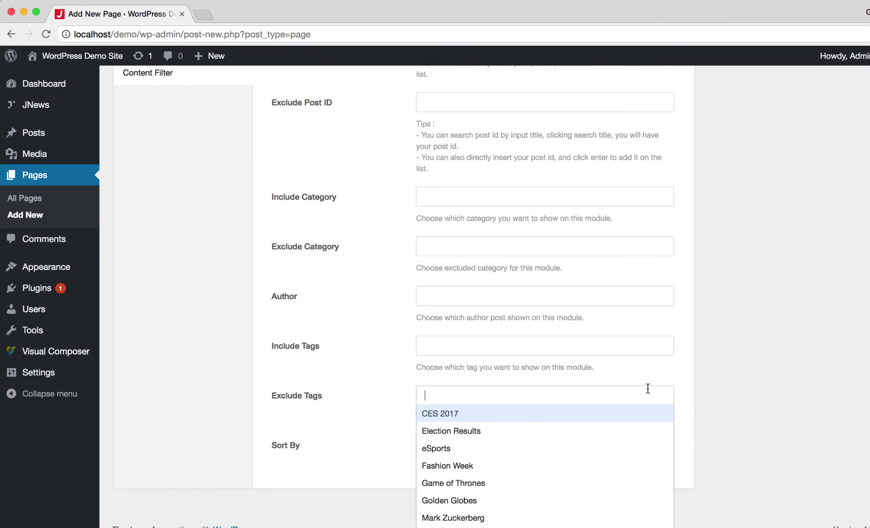
click(690, 402)
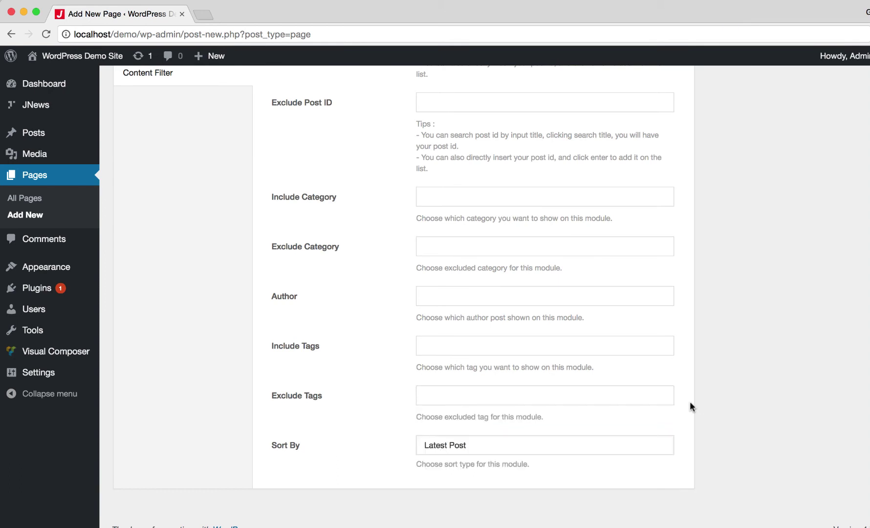
click(620, 444)
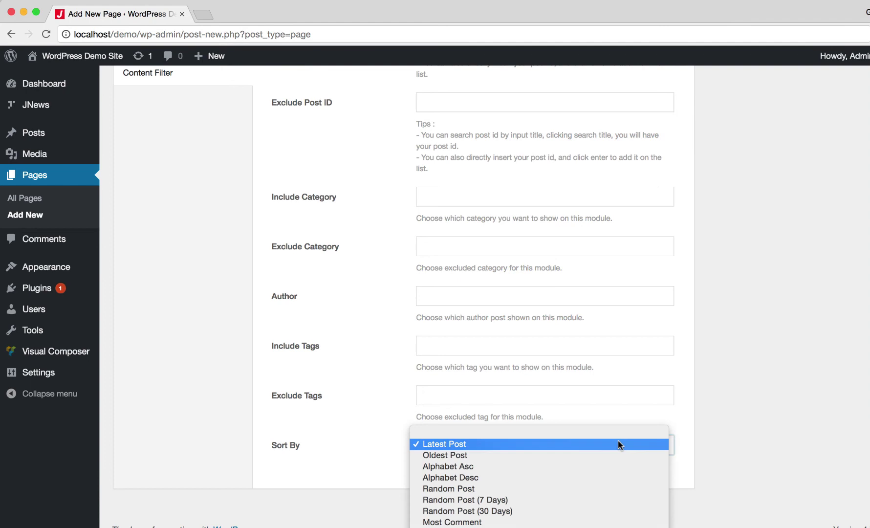
scroll(617, 459, down, 2)
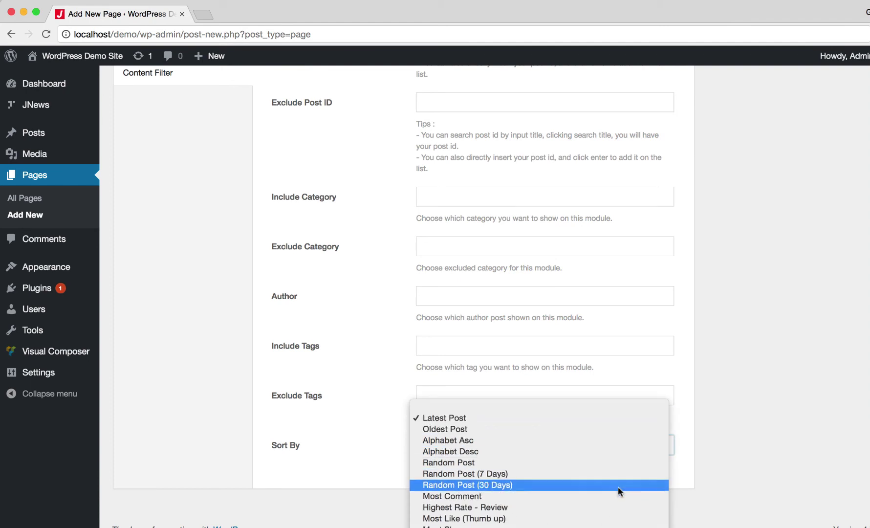
click(684, 445)
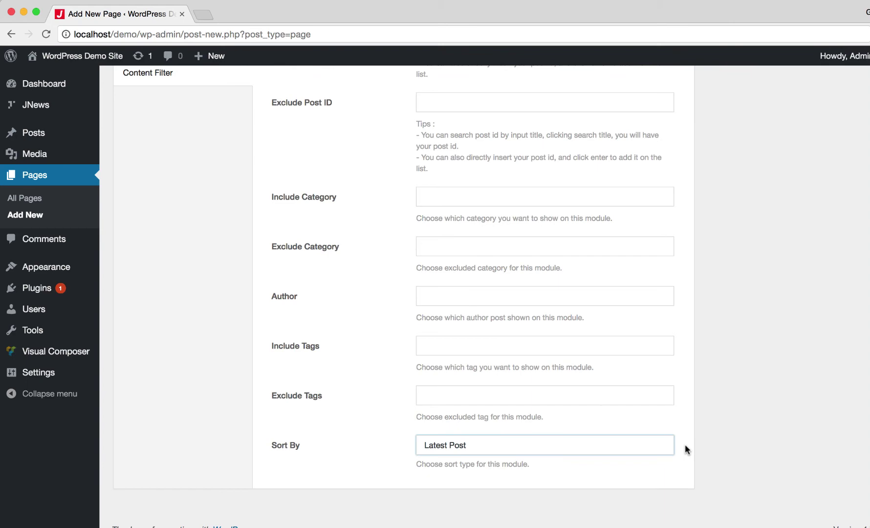
scroll(685, 446, up, 10)
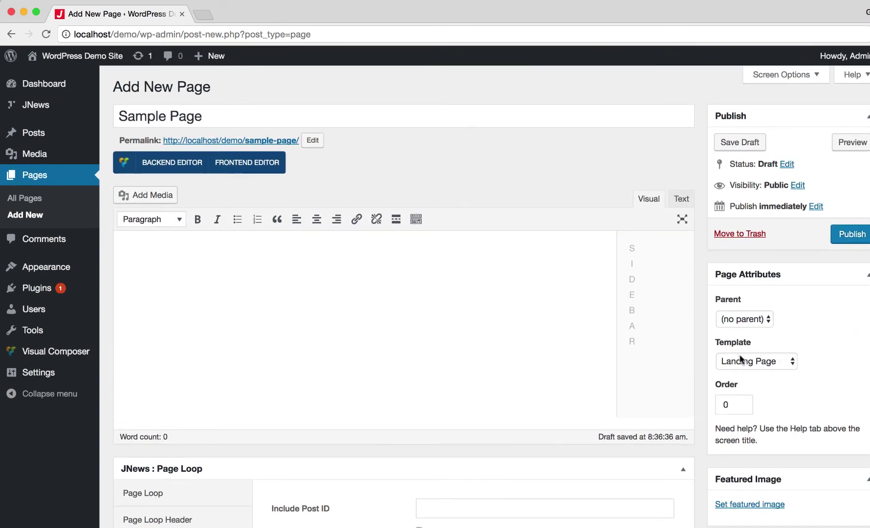
Step: Publish the Sample Page
click(837, 237)
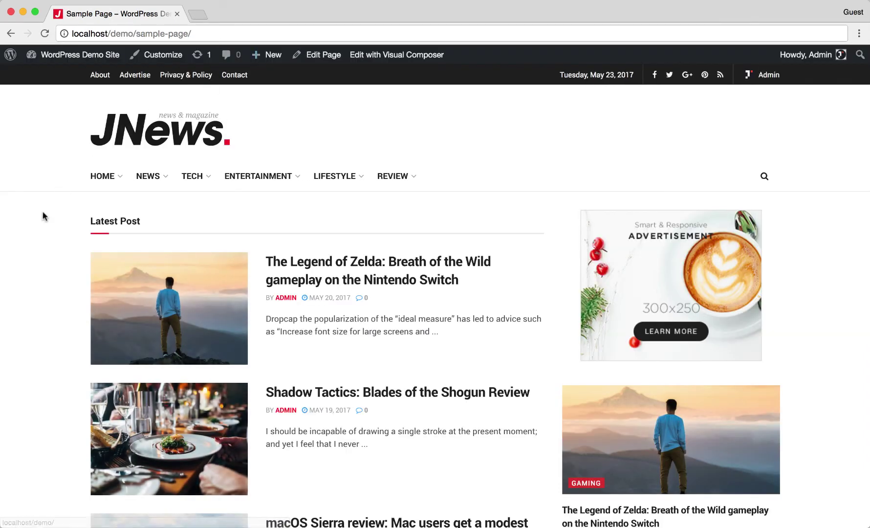
Step: Scroll down the Sample Page to the Latest Post pagination reading Page 2 of 7
scroll(37, 230, down, 7)
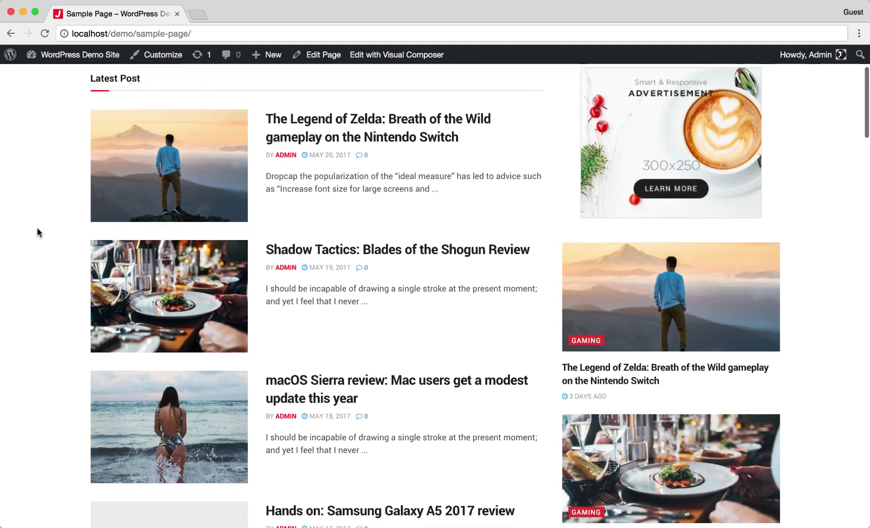
scroll(38, 230, down, 14)
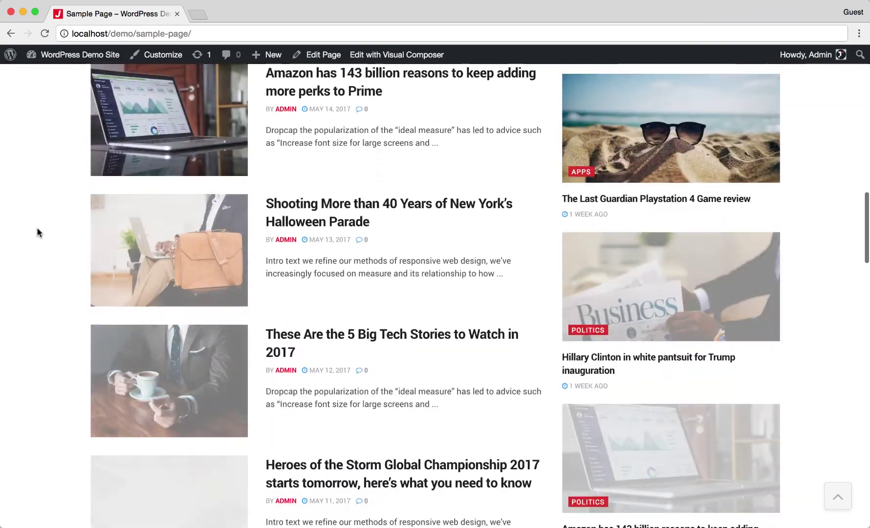
scroll(38, 229, down, 7)
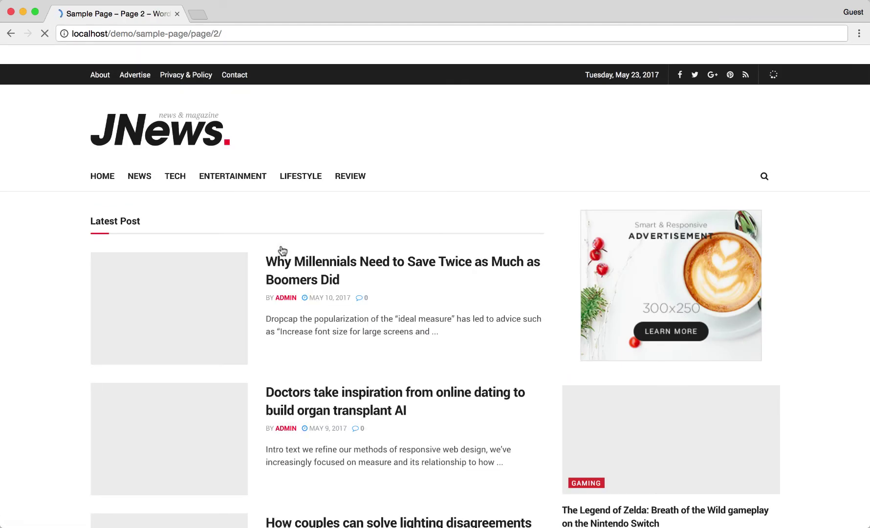
scroll(282, 251, down, 5)
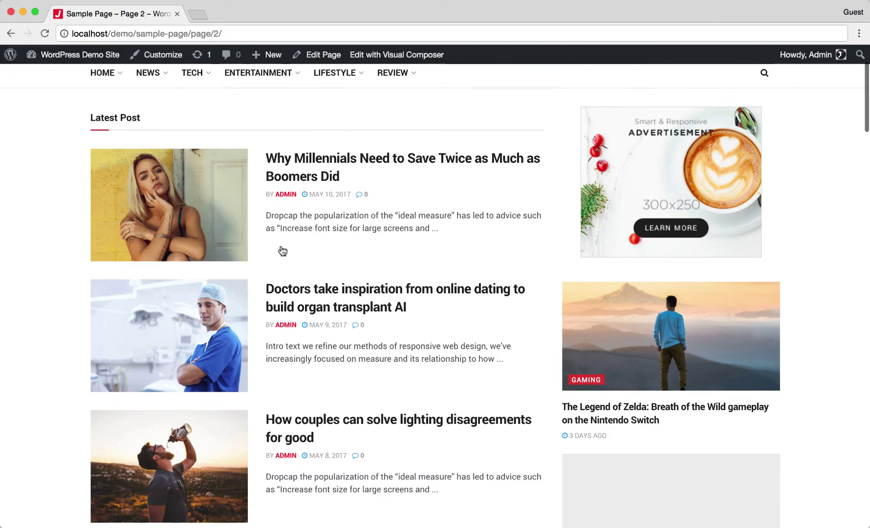
scroll(282, 251, down, 18)
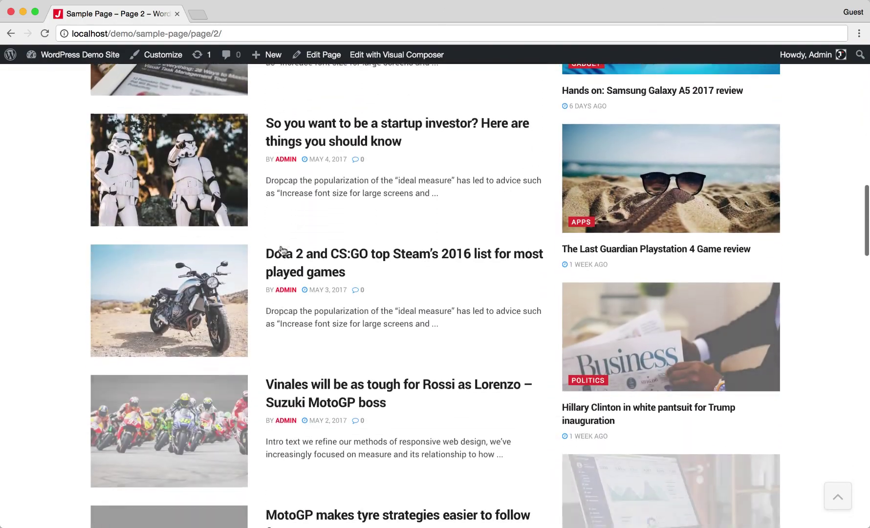
scroll(283, 250, down, 2)
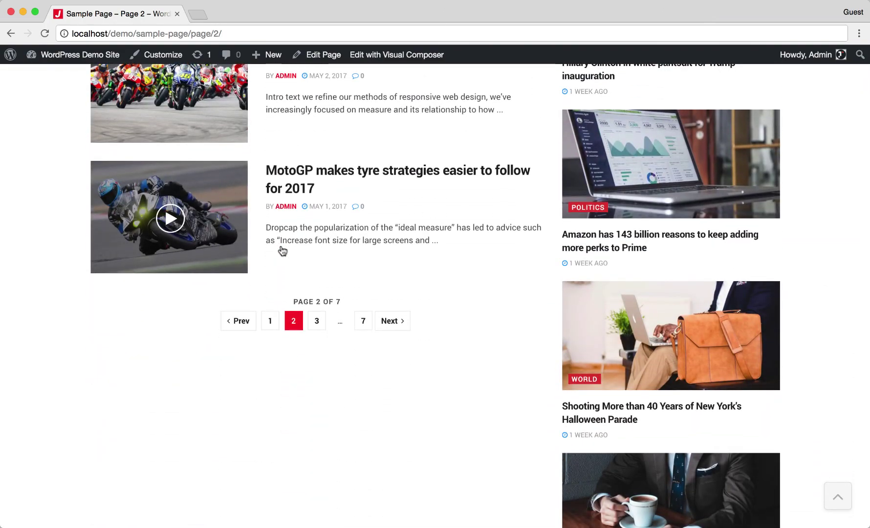